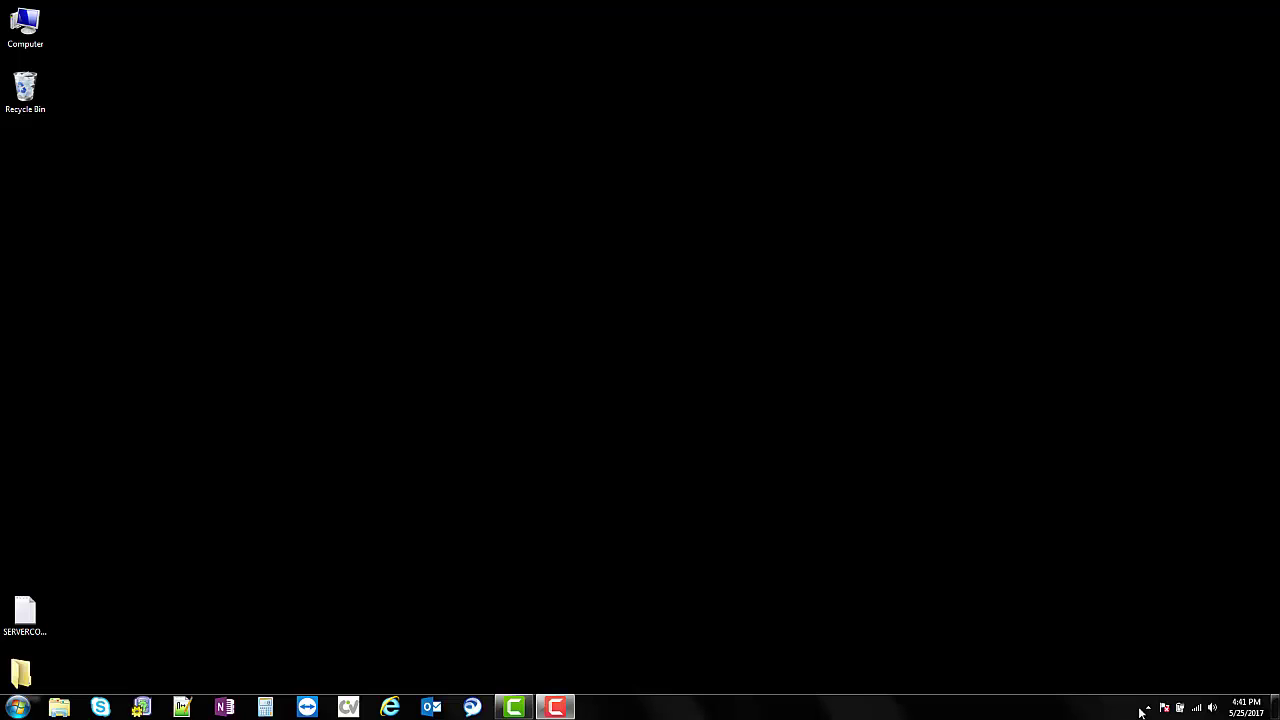
- Launch the License Manager from the system tray and select the Standalone license server
click(1148, 708)
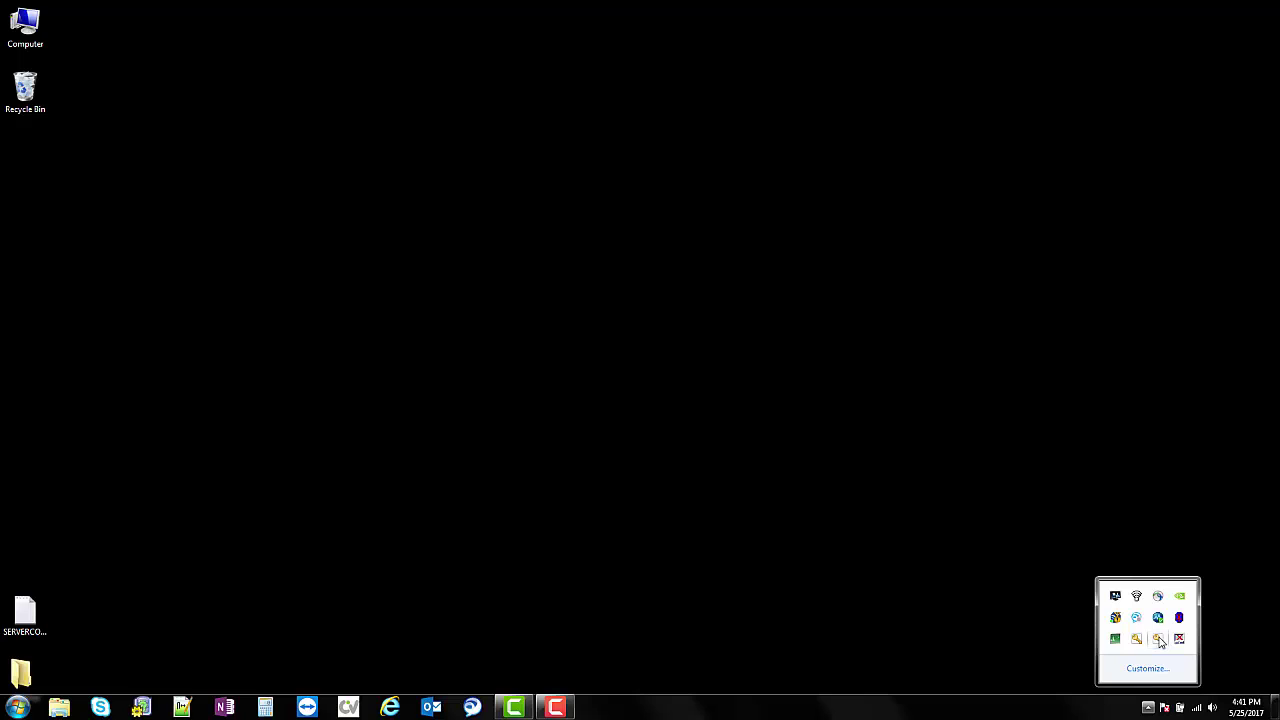
click(1157, 641)
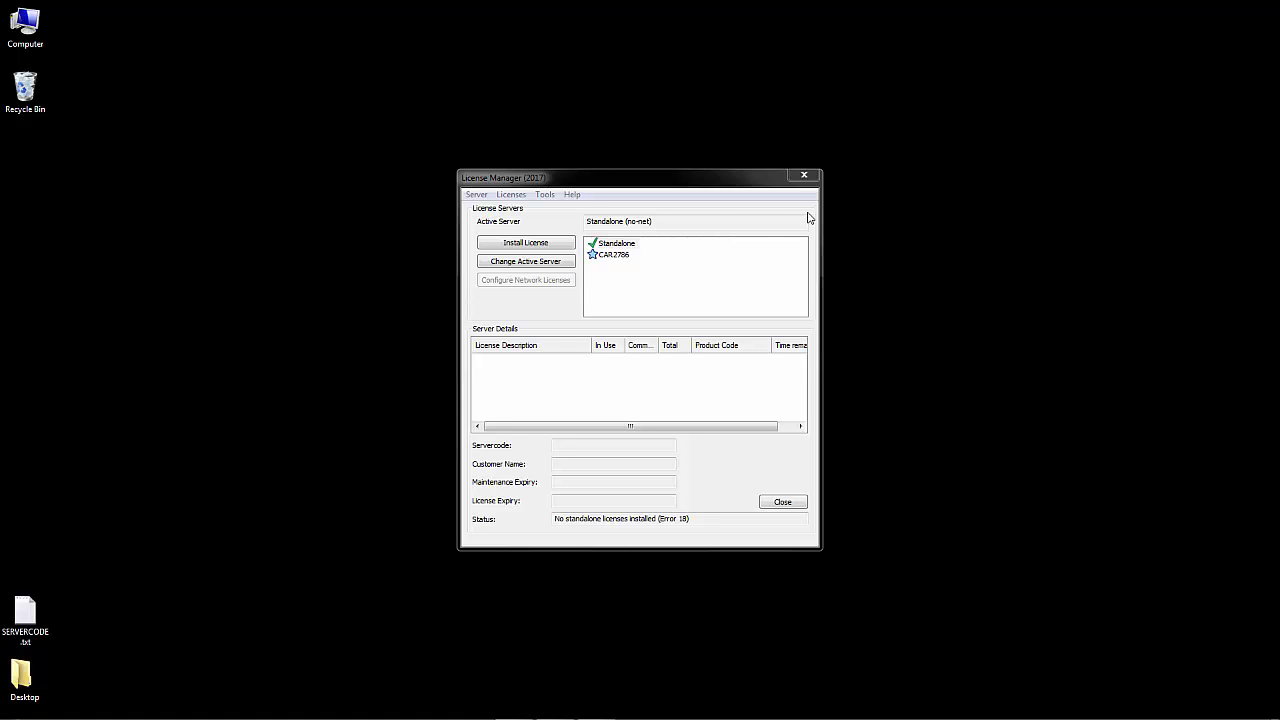
drag(655, 221, 587, 222)
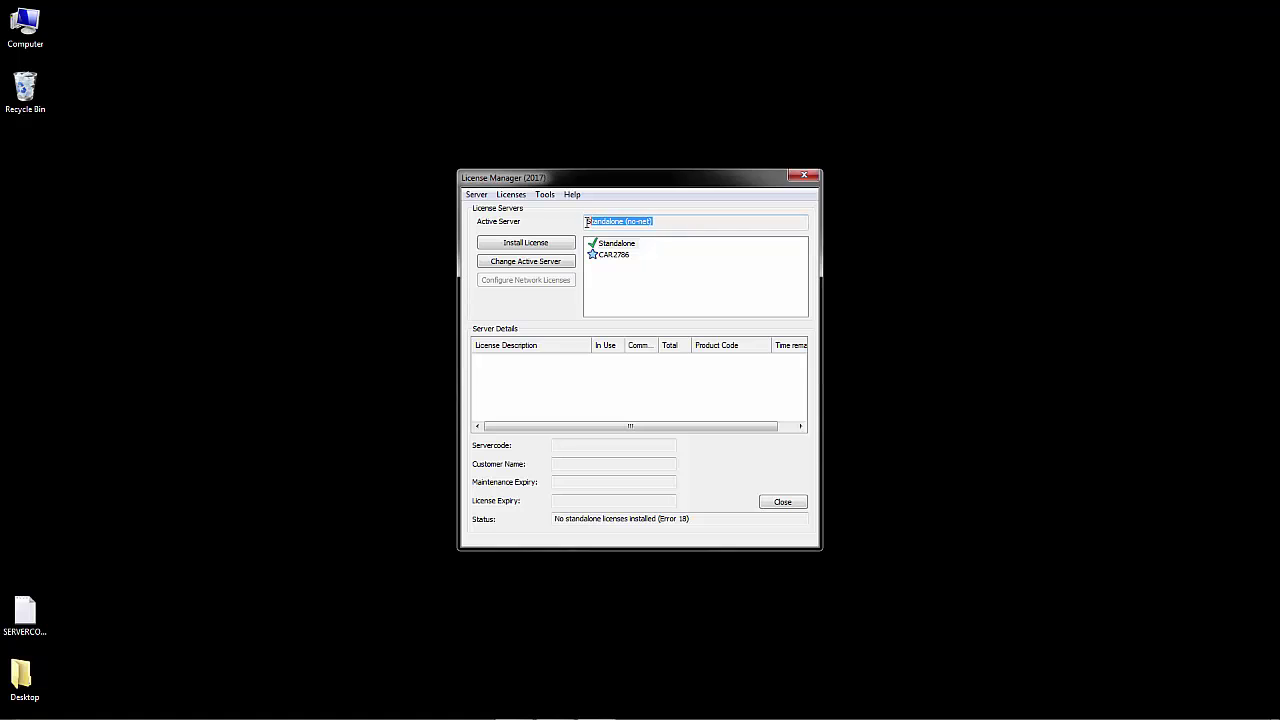
click(611, 246)
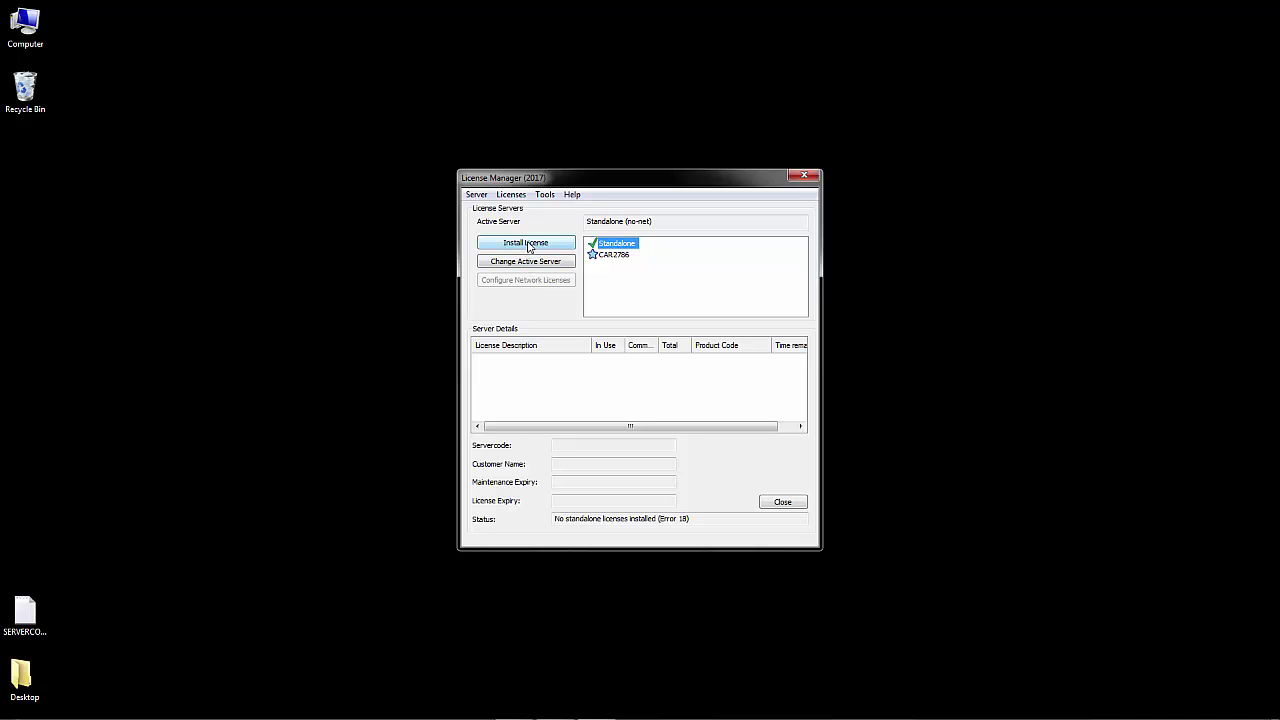
- Run Server > Install License to open the Select License dialog for Standalone
click(476, 194)
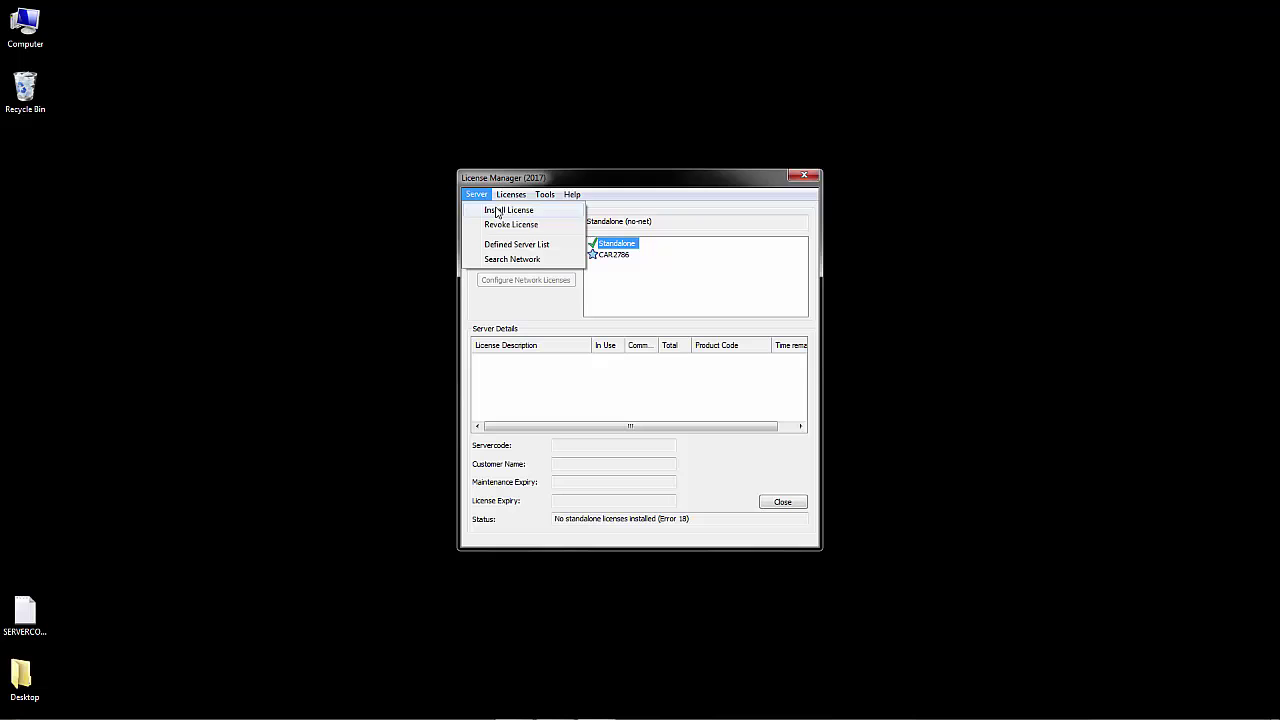
click(496, 210)
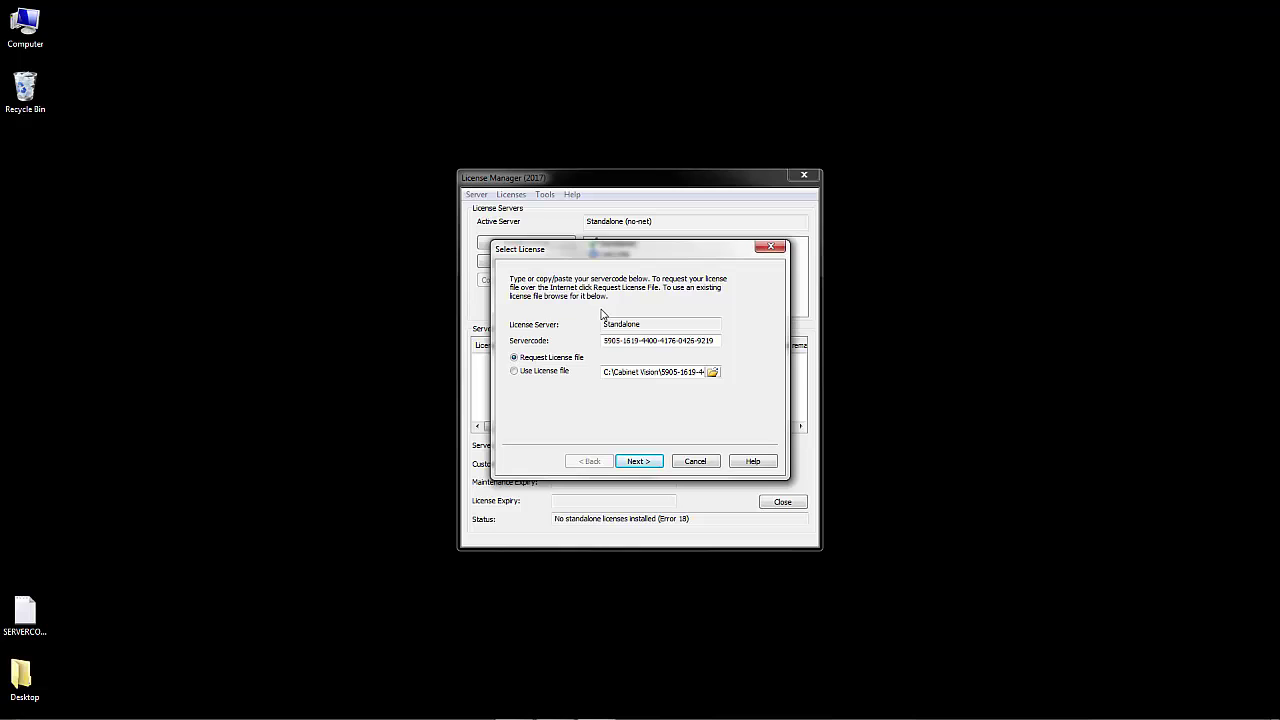
click(717, 341)
key(ctrl+a)
key(ctrl+x)
key(ctrl+z)
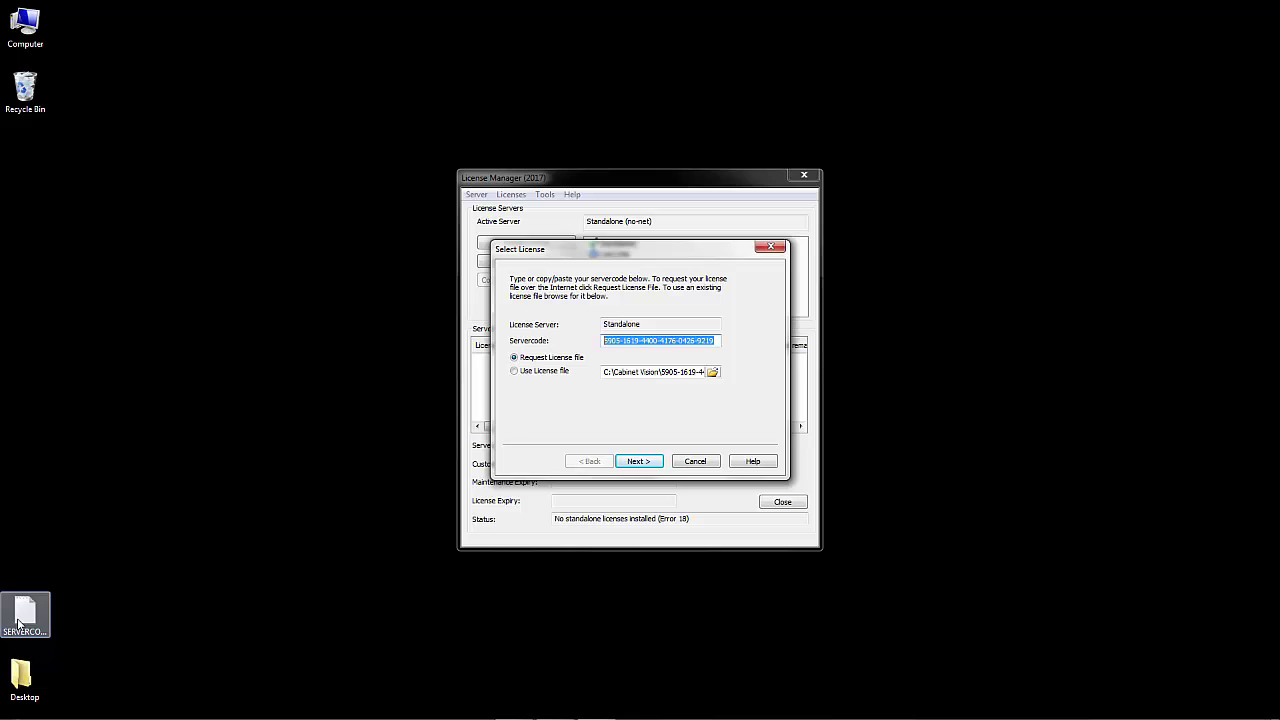
double_click(22, 620)
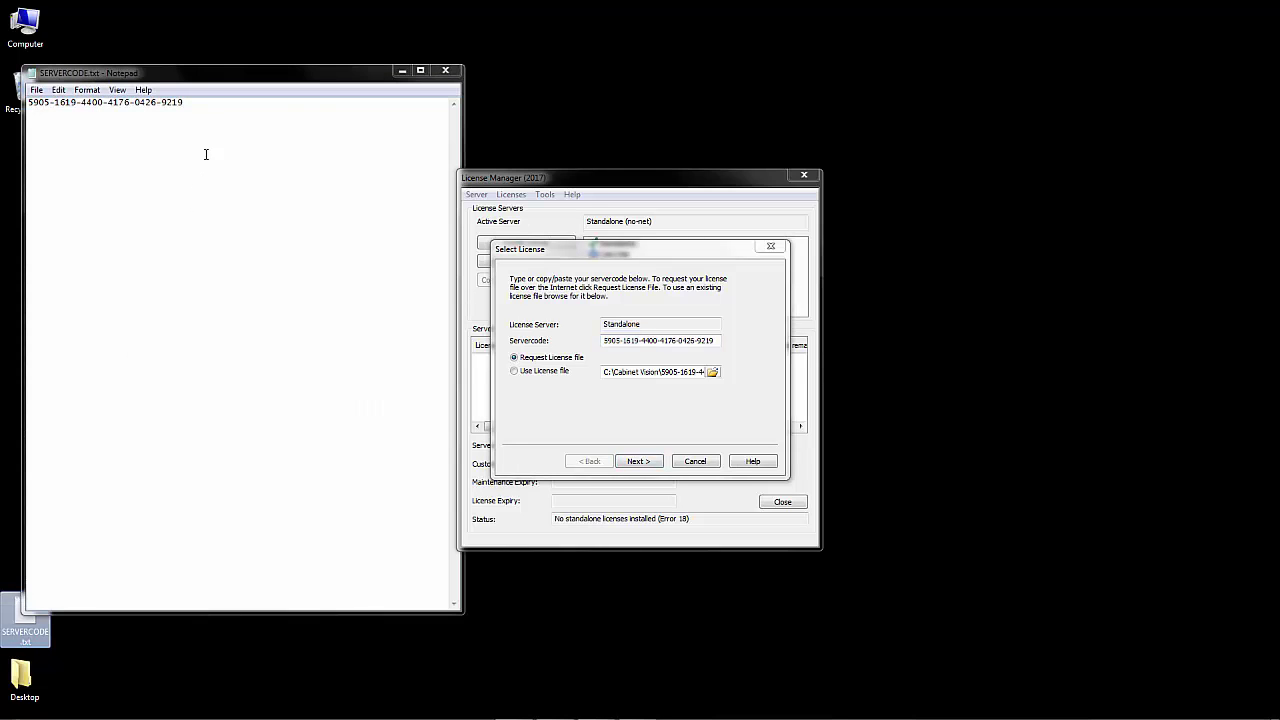
click(445, 70)
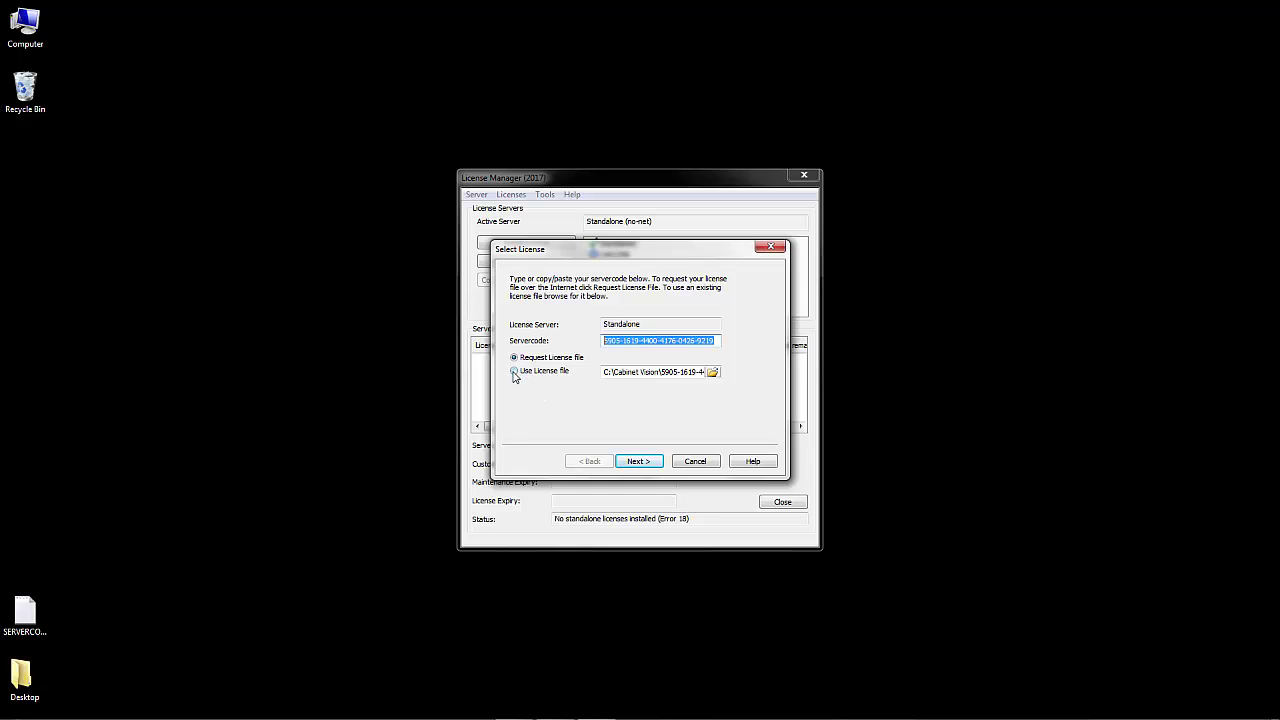
- Load the .clss license file from C:\Cabinet Vision and advance to the Activate License page
click(514, 373)
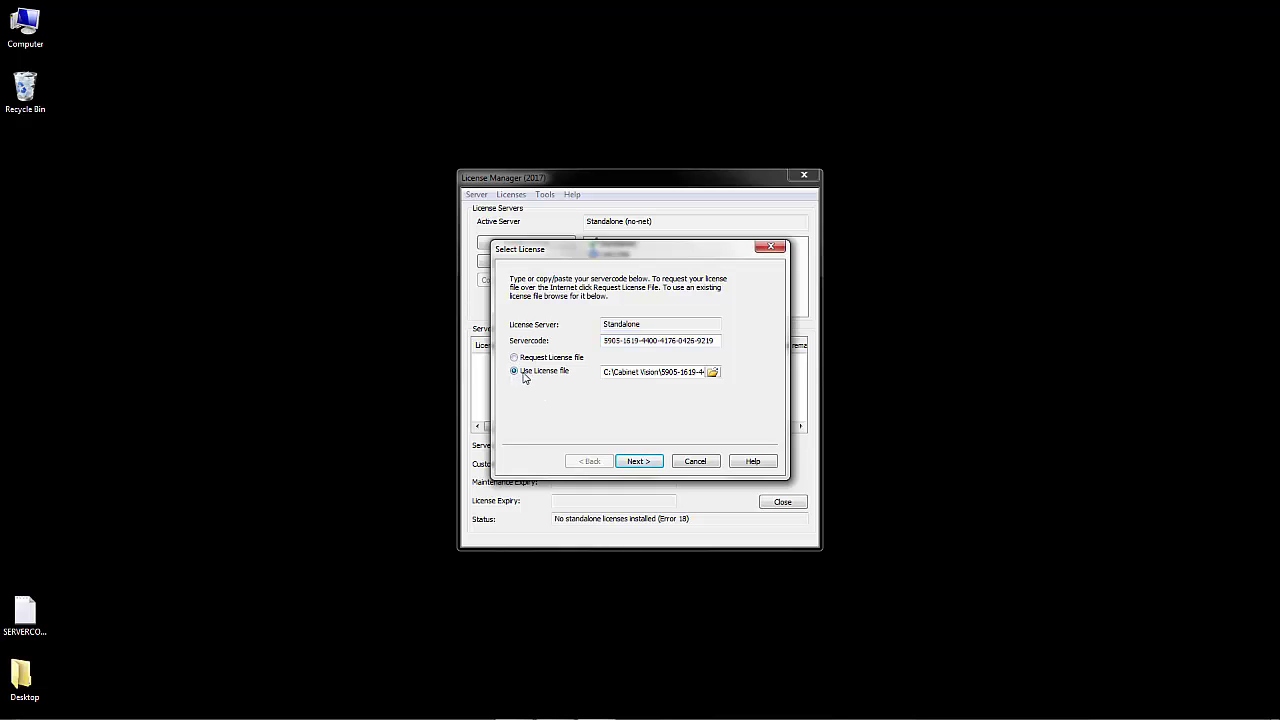
click(713, 373)
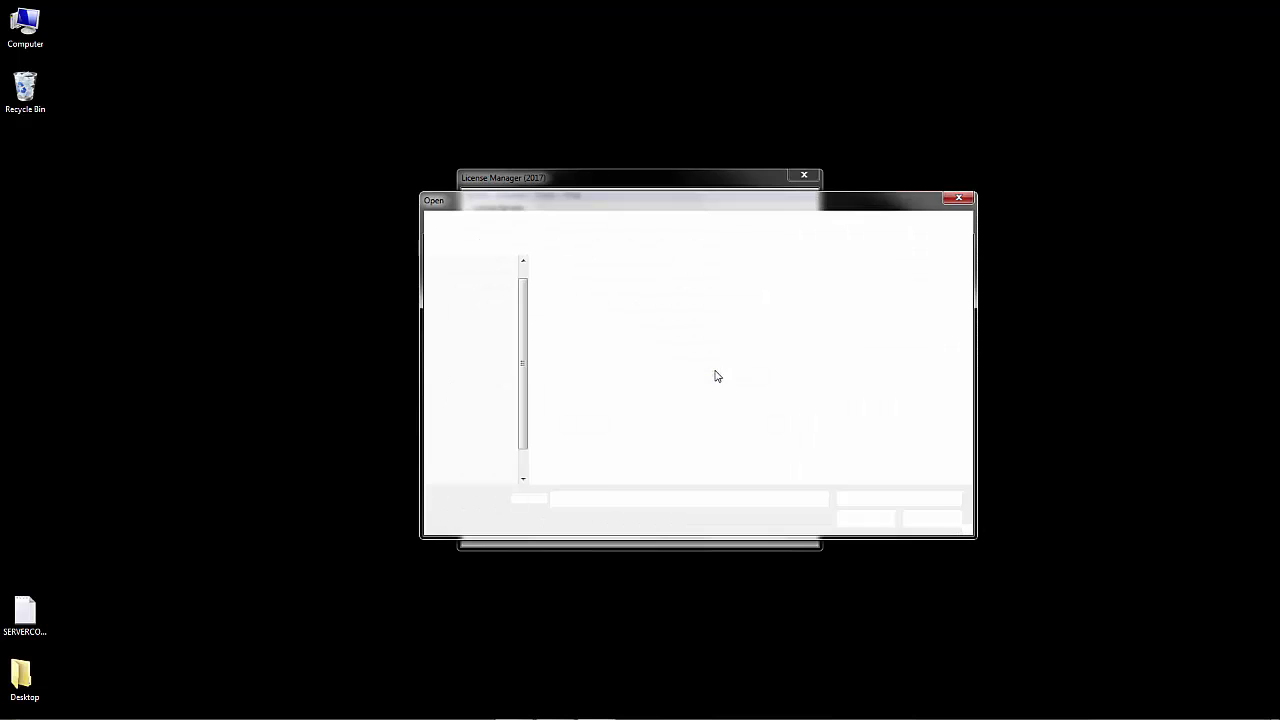
click(628, 340)
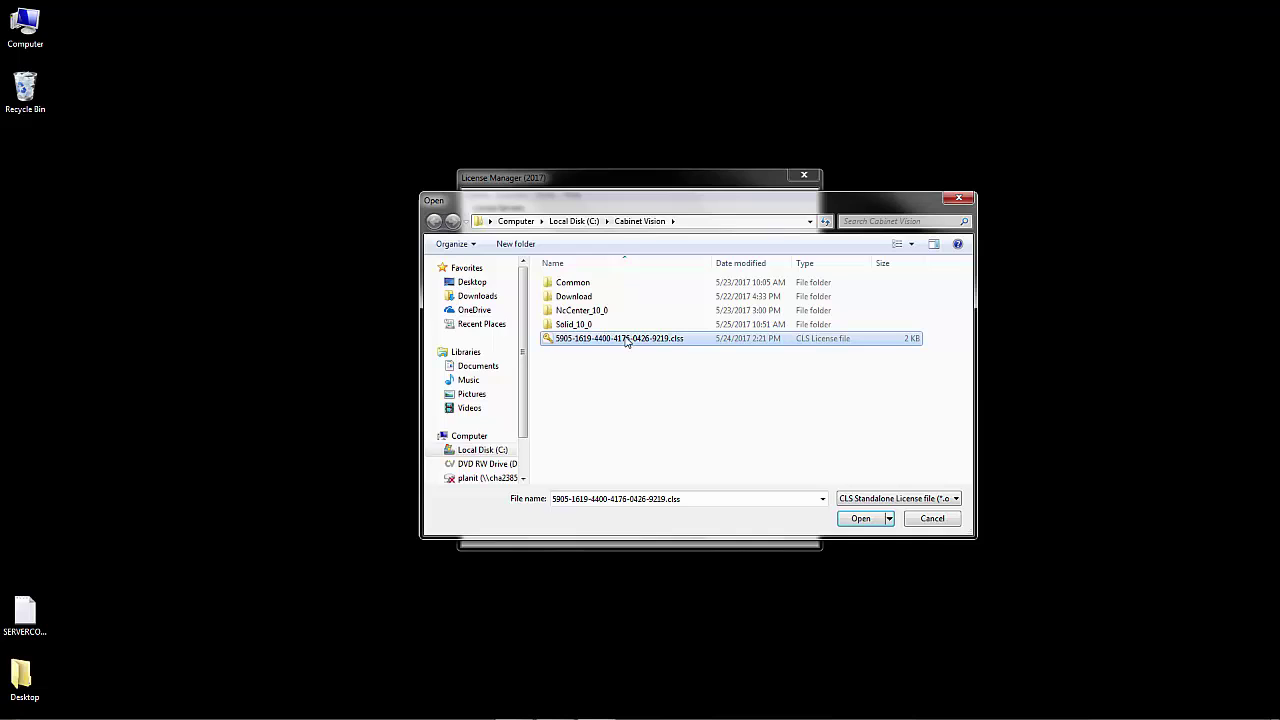
click(860, 518)
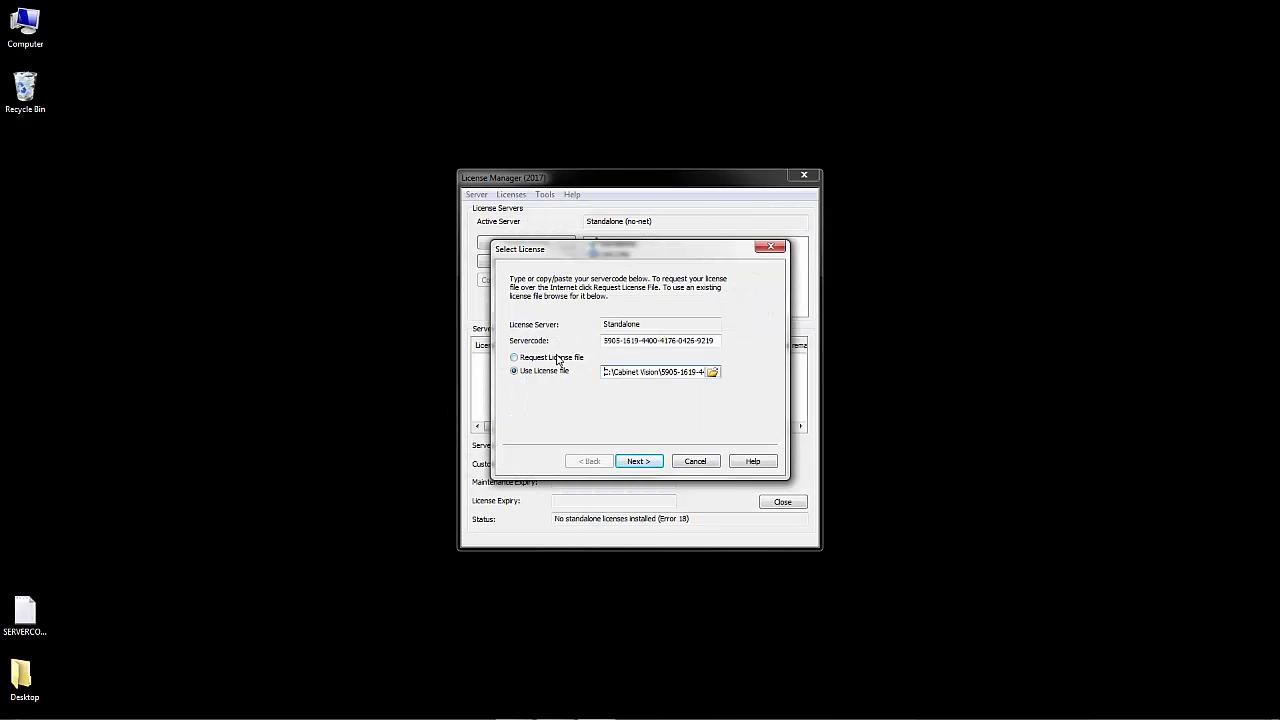
click(558, 360)
click(640, 462)
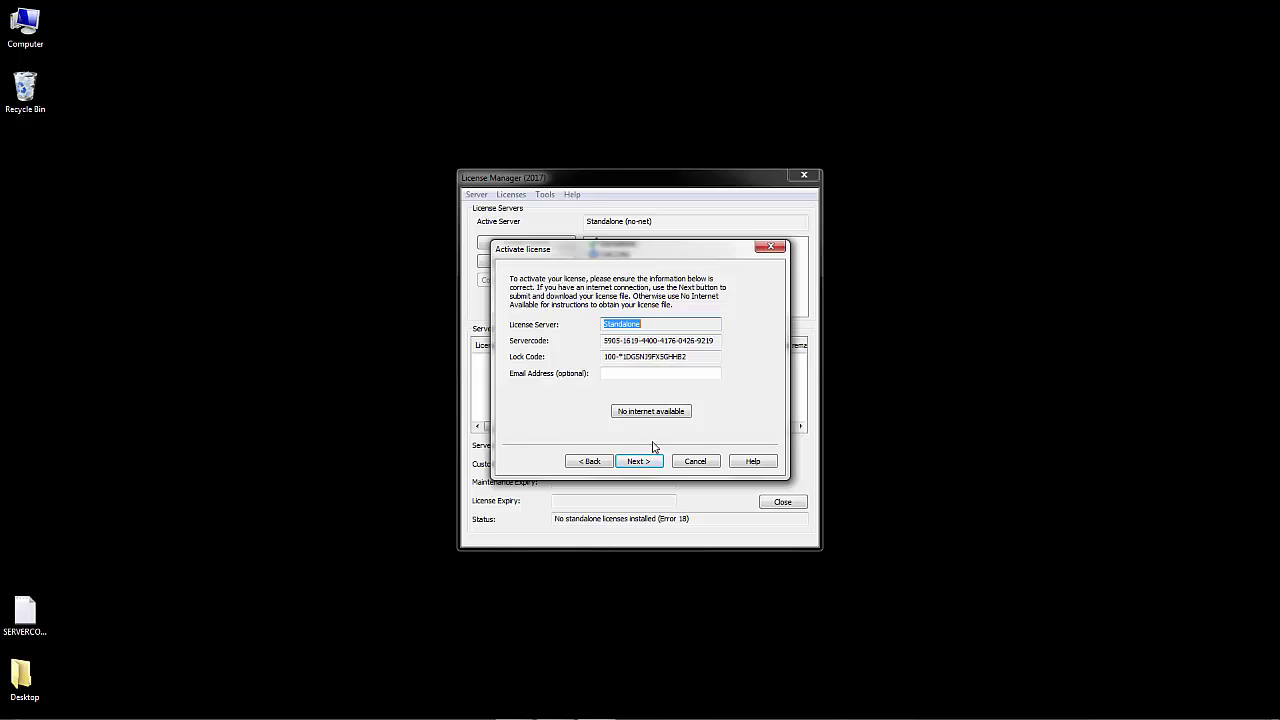
click(656, 411)
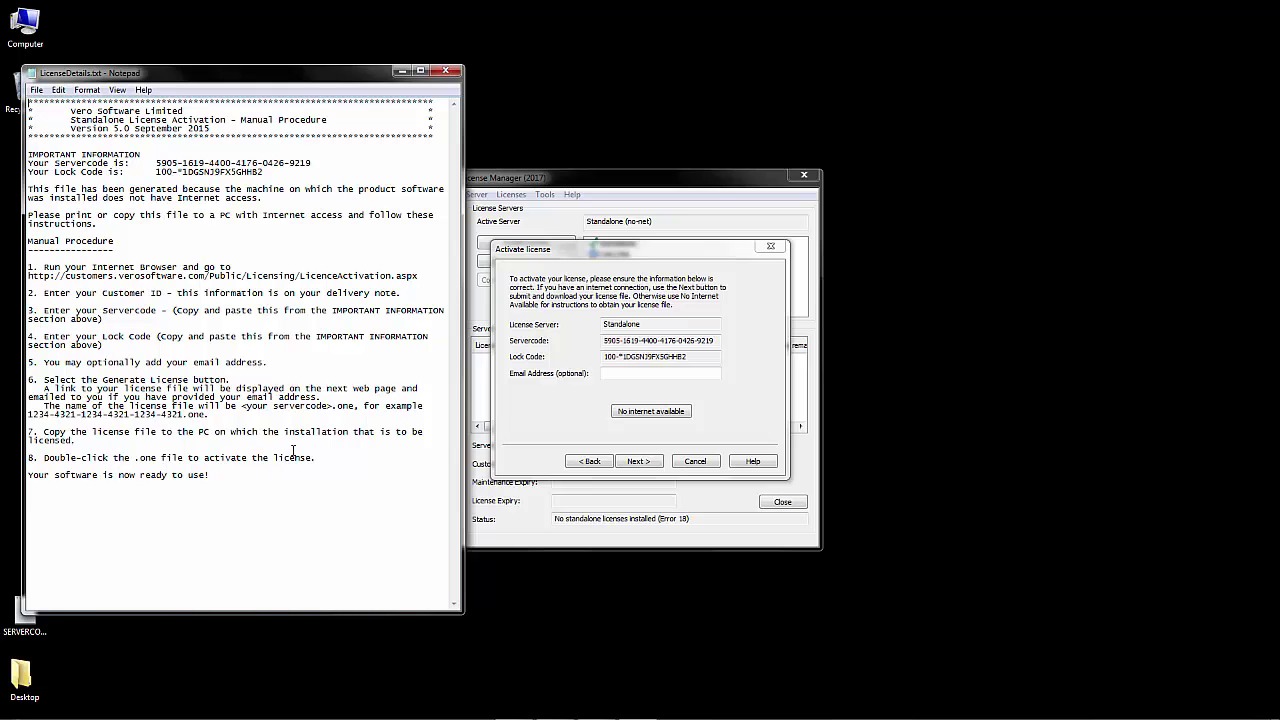
click(450, 72)
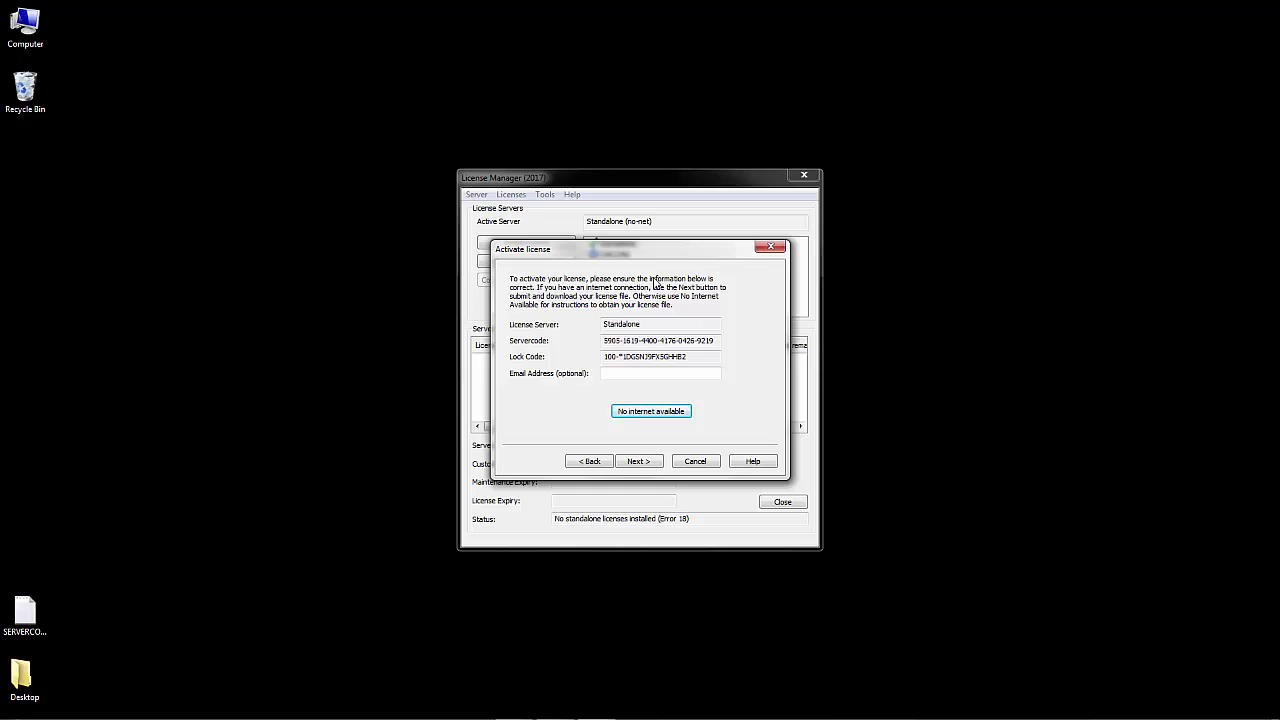
click(640, 463)
- Confirm and finish the Standalone installation, then dismiss the 'License Installation was successful' message
click(640, 463)
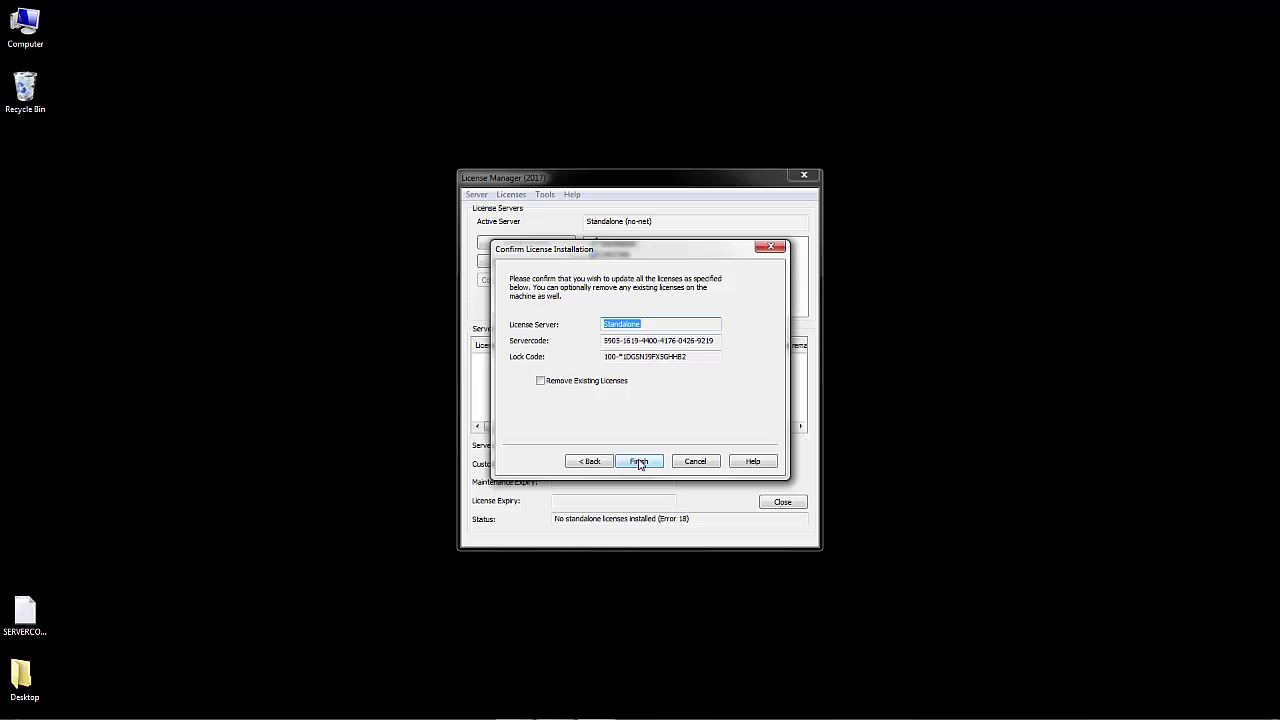
click(640, 463)
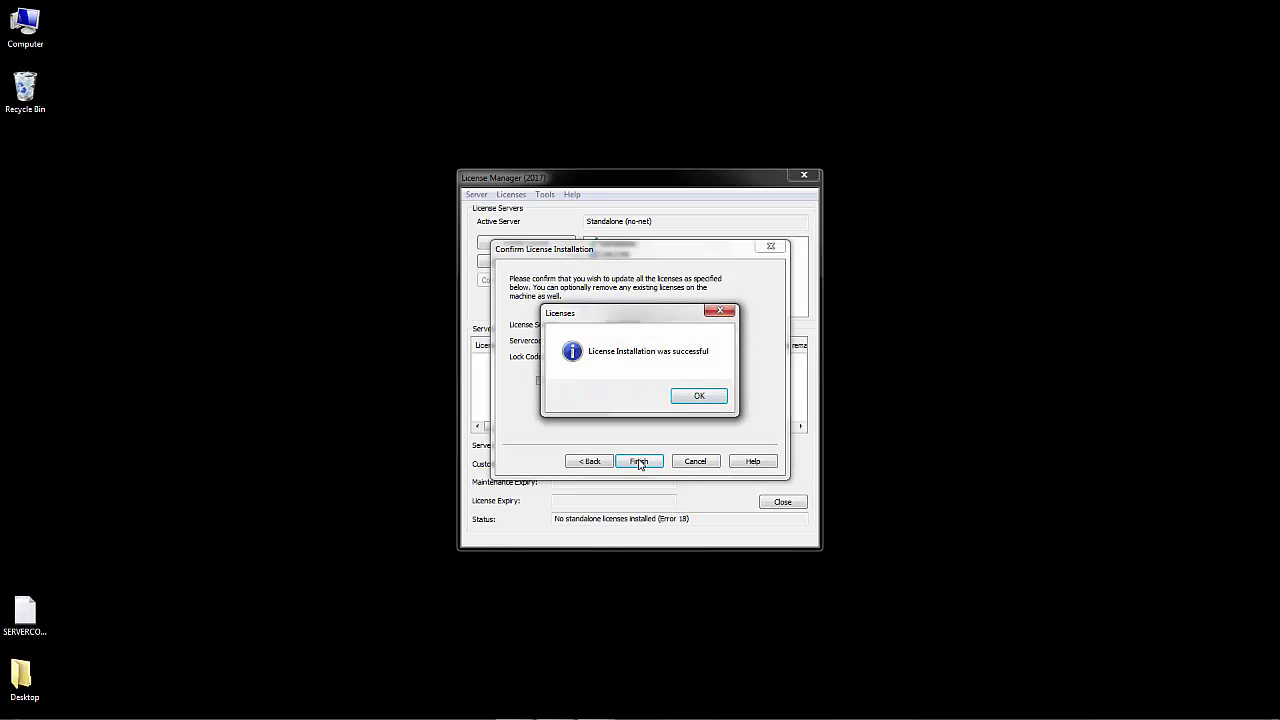
click(703, 397)
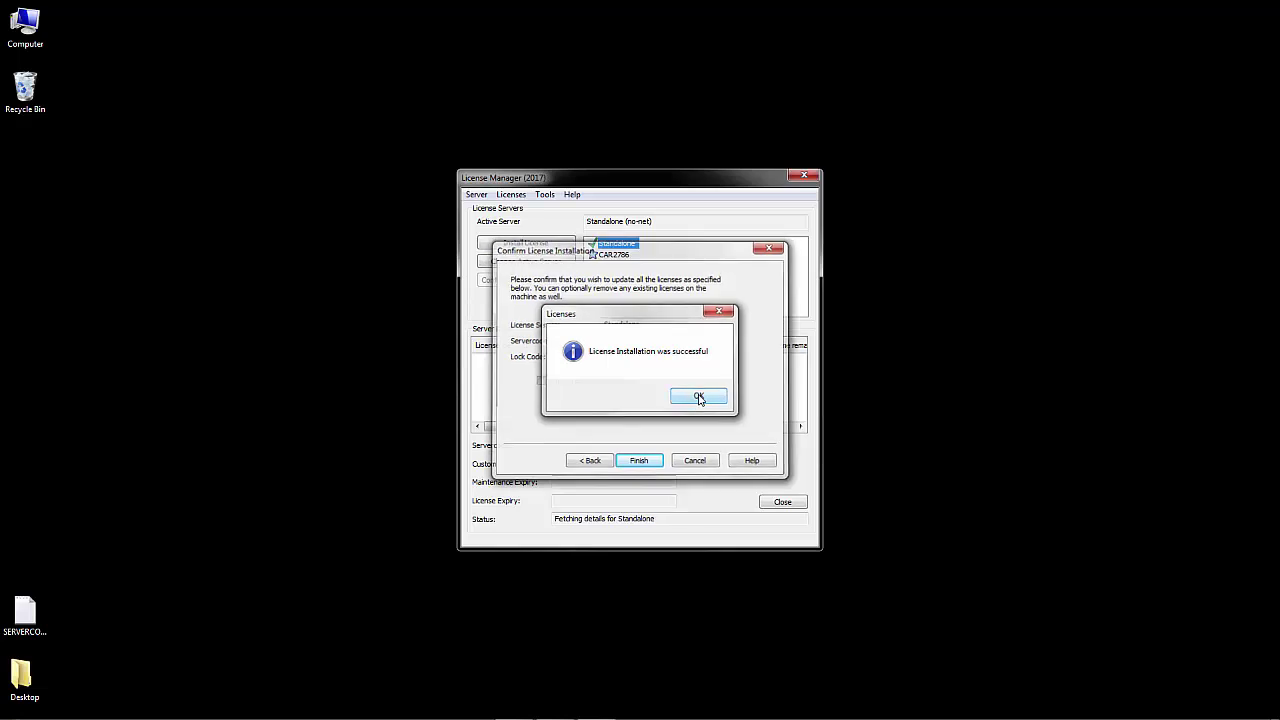